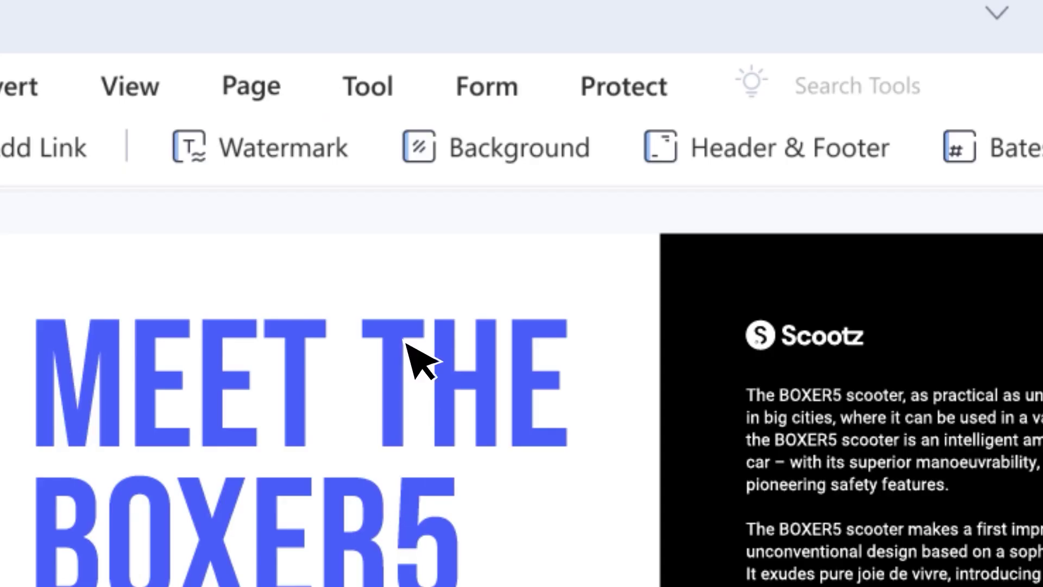
Step: Change the right-hand page background to an orange swatch using Update Background
{"action": "left_click", "coordinate": [426, 146]}
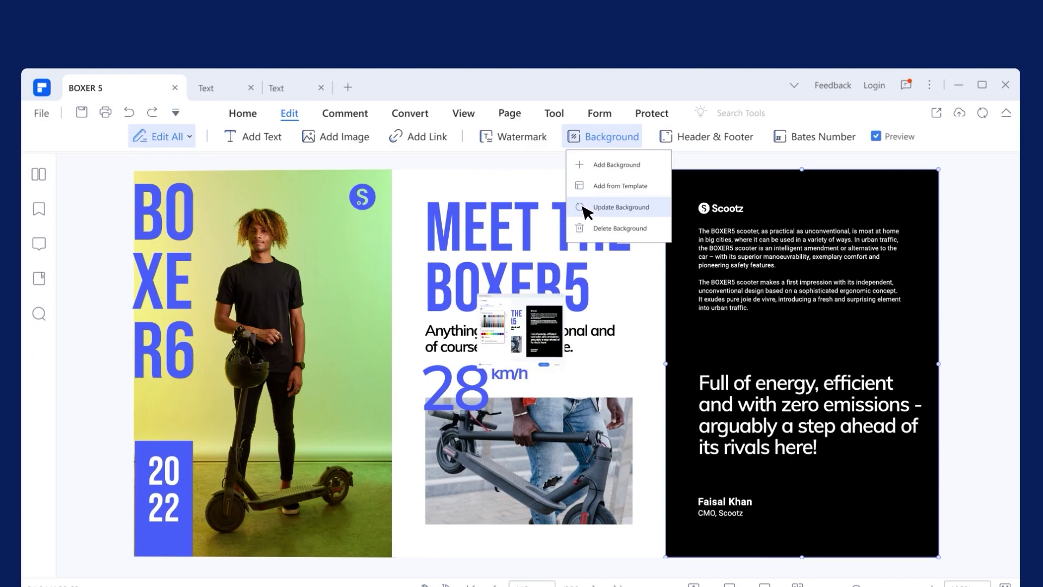
{"action": "left_click", "coordinate": [620, 208]}
{"action": "left_click", "coordinate": [461, 280]}
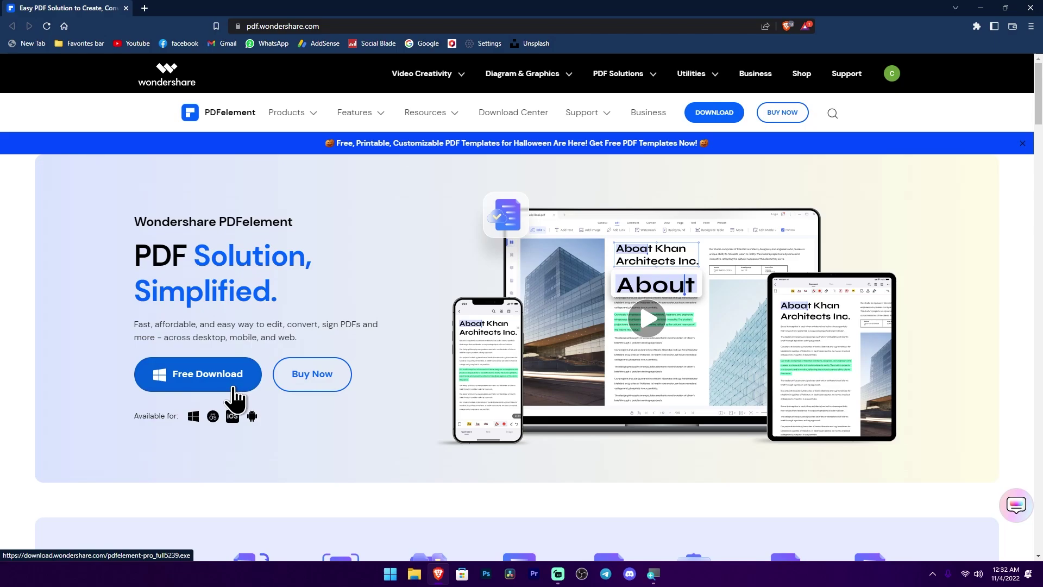
{"action": "scroll", "coordinate": [309, 408], "scroll_direction": "down", "scroll_amount": 2}
{"action": "scroll", "coordinate": [305, 397], "scroll_direction": "down", "scroll_amount": 1}
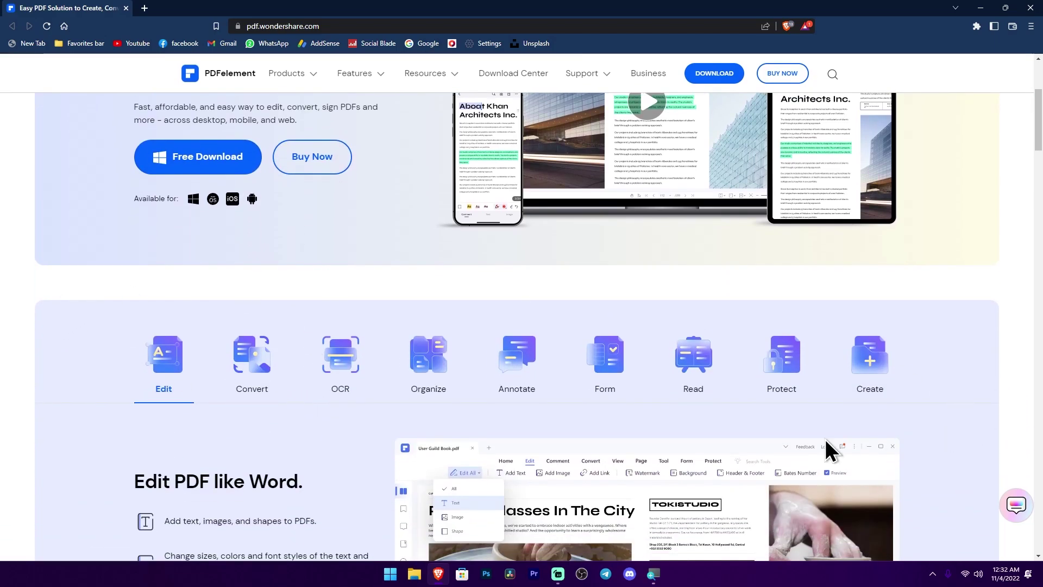
{"action": "scroll", "coordinate": [195, 416], "scroll_direction": "down", "scroll_amount": 1}
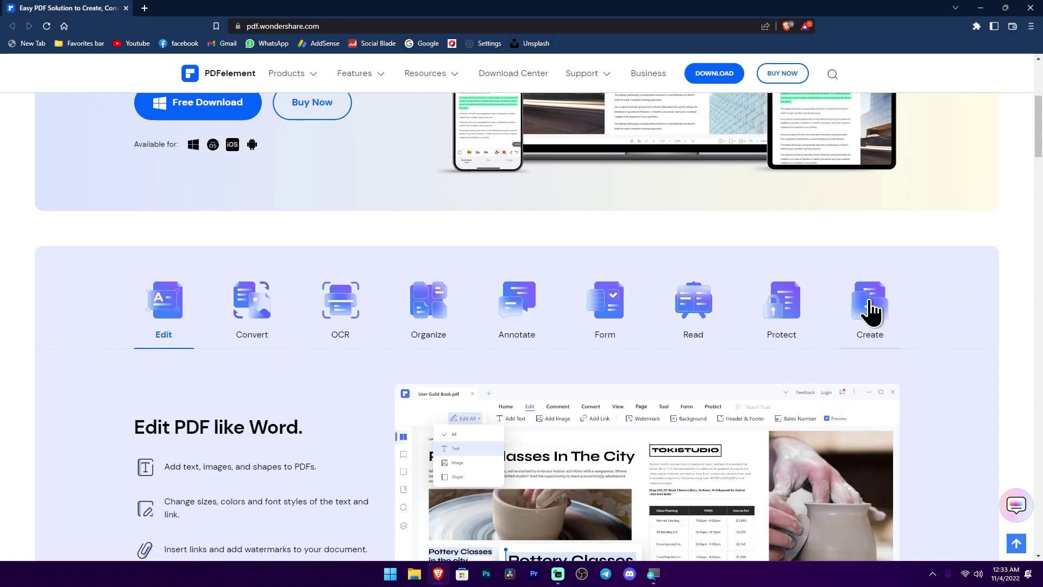
{"action": "scroll", "coordinate": [789, 360], "scroll_direction": "up", "scroll_amount": 4}
{"action": "scroll", "coordinate": [450, 401], "scroll_direction": "up", "scroll_amount": 3}
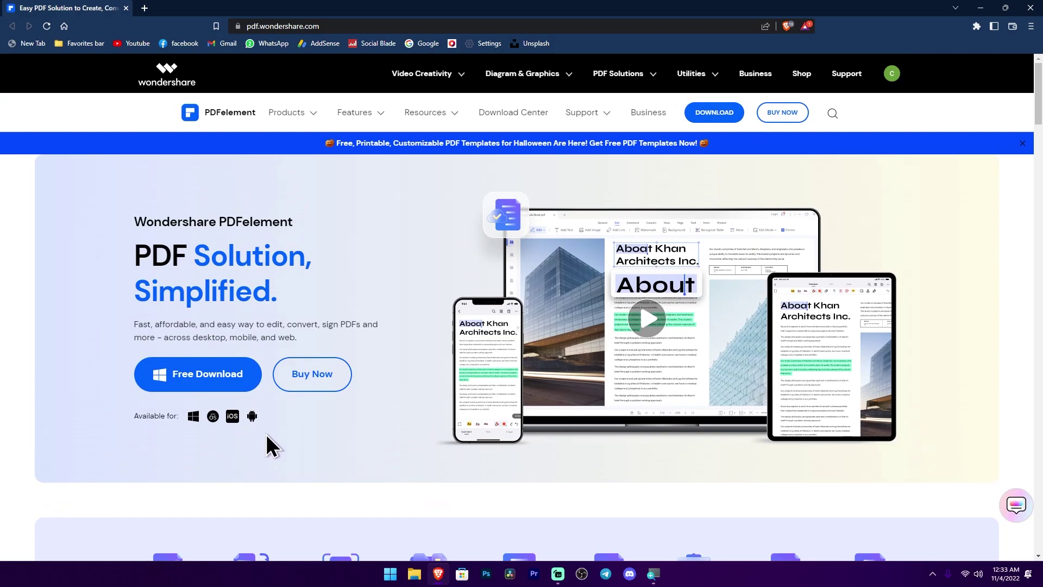
{"action": "scroll", "coordinate": [272, 445], "scroll_direction": "down", "scroll_amount": 3}
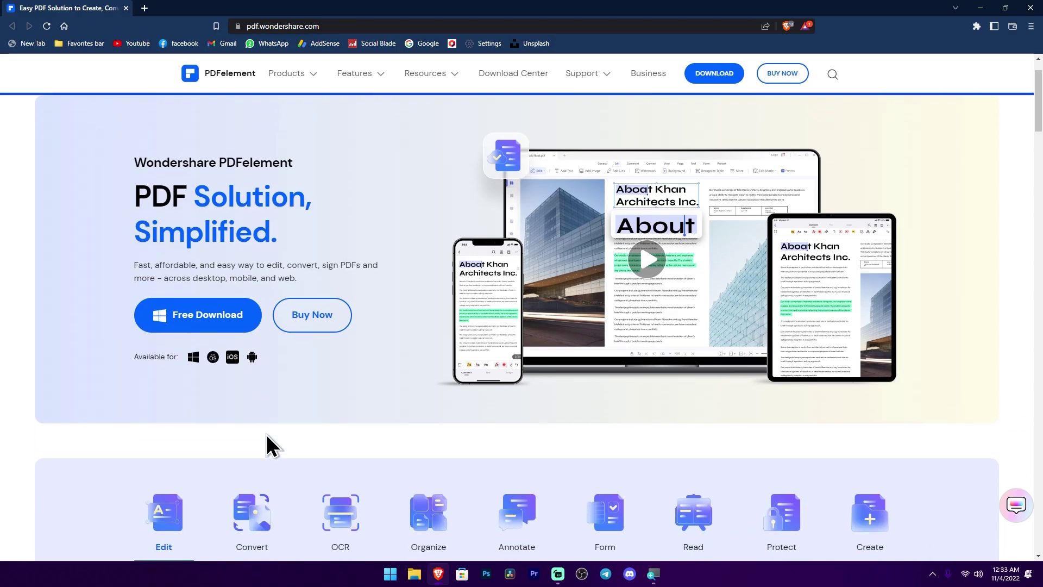
{"action": "scroll", "coordinate": [267, 434], "scroll_direction": "down", "scroll_amount": 3}
{"action": "scroll", "coordinate": [386, 394], "scroll_direction": "down", "scroll_amount": 3}
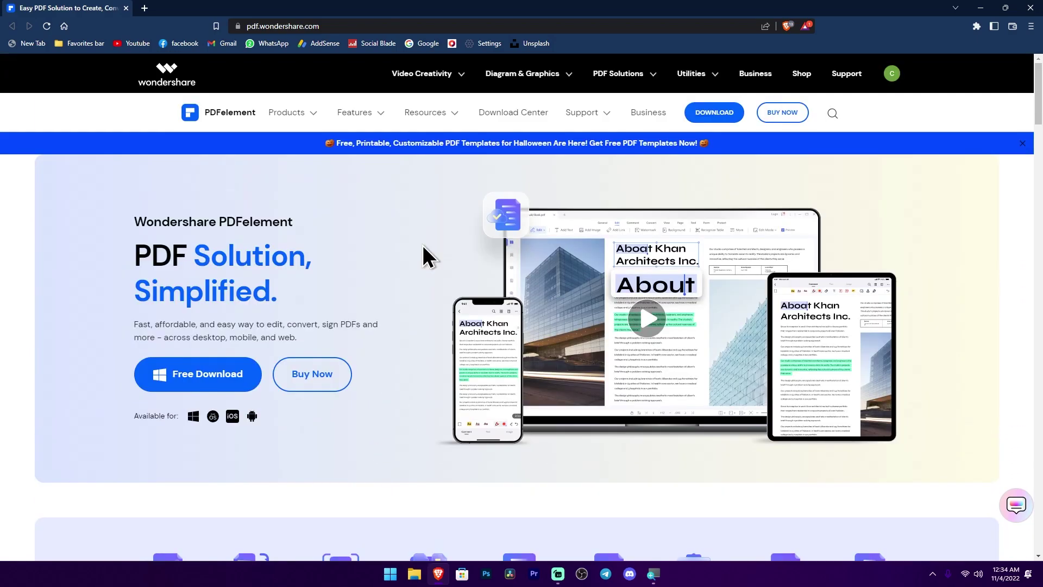
{"action": "scroll", "coordinate": [422, 245], "scroll_direction": "down", "scroll_amount": 4}
{"action": "scroll", "coordinate": [423, 244], "scroll_direction": "down", "scroll_amount": 3}
{"action": "scroll", "coordinate": [422, 244], "scroll_direction": "down", "scroll_amount": 4}
{"action": "scroll", "coordinate": [423, 245], "scroll_direction": "down", "scroll_amount": 5}
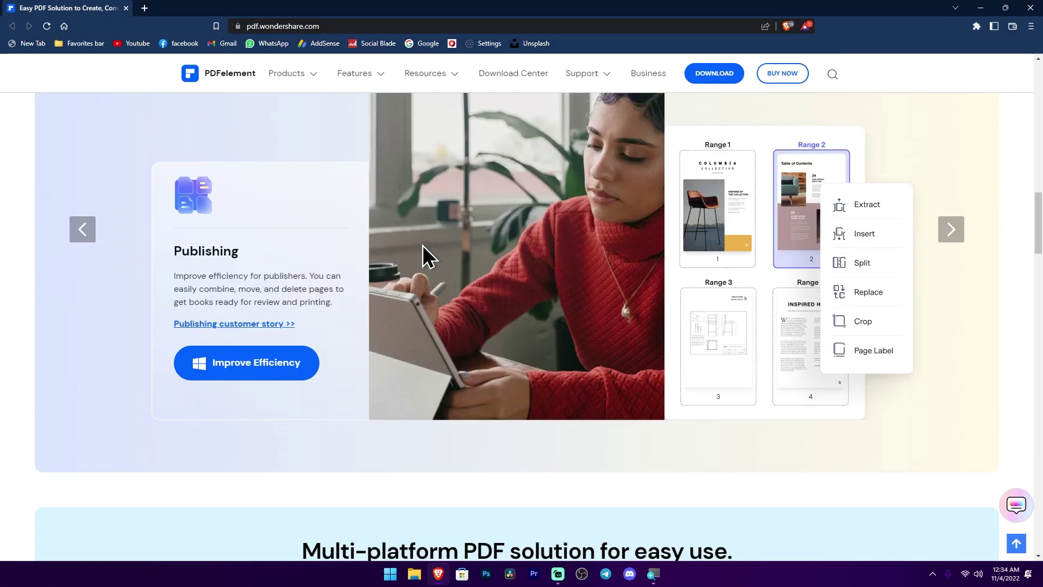
{"action": "scroll", "coordinate": [423, 245], "scroll_direction": "down", "scroll_amount": 5}
{"action": "scroll", "coordinate": [423, 243], "scroll_direction": "down", "scroll_amount": 3}
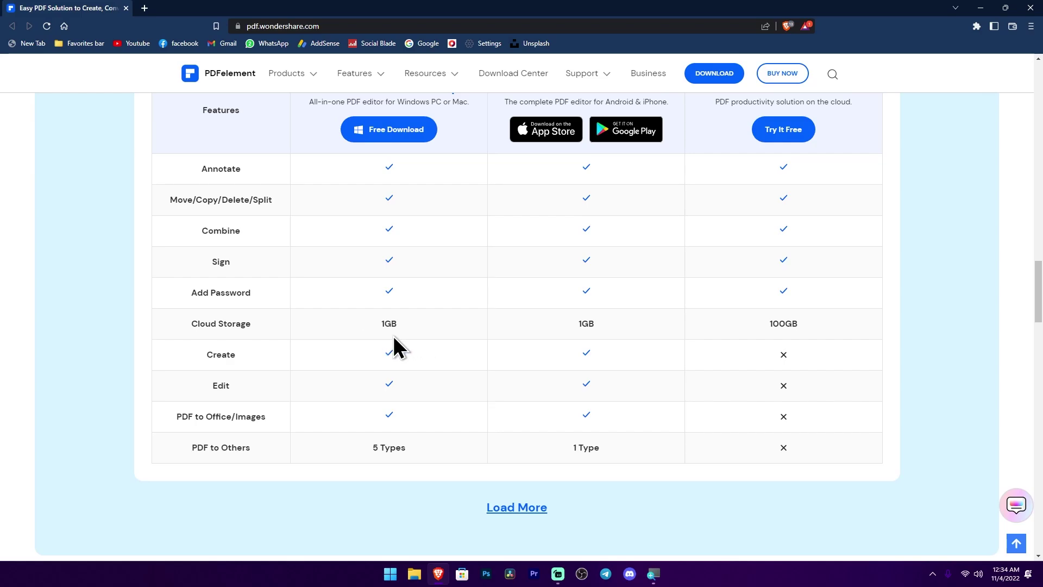
{"action": "scroll", "coordinate": [410, 337], "scroll_direction": "up", "scroll_amount": 6}
{"action": "scroll", "coordinate": [546, 465], "scroll_direction": "down", "scroll_amount": 3}
{"action": "scroll", "coordinate": [549, 450], "scroll_direction": "up", "scroll_amount": 4}
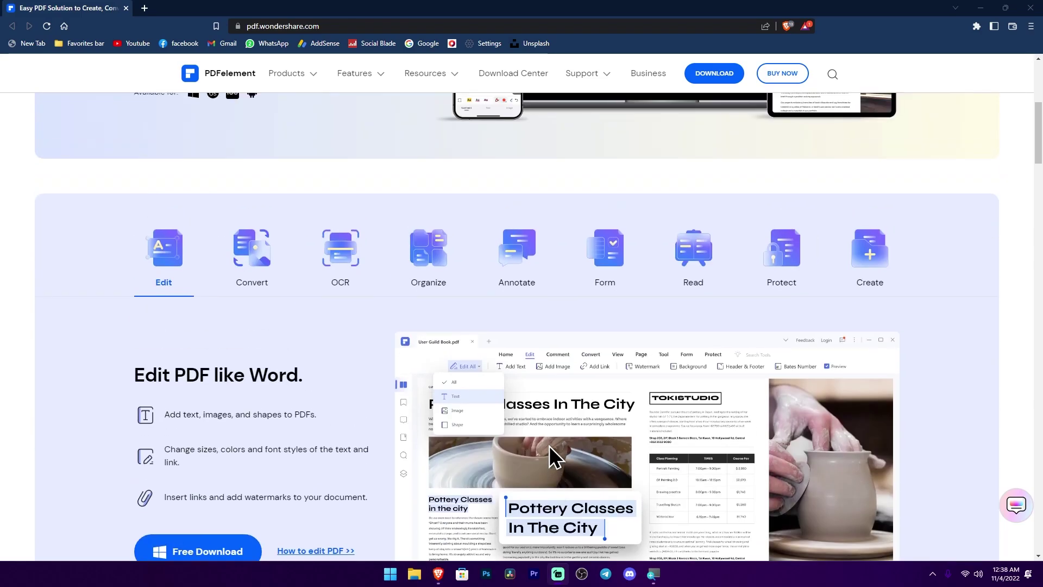
{"action": "scroll", "coordinate": [550, 451], "scroll_direction": "up", "scroll_amount": 5}
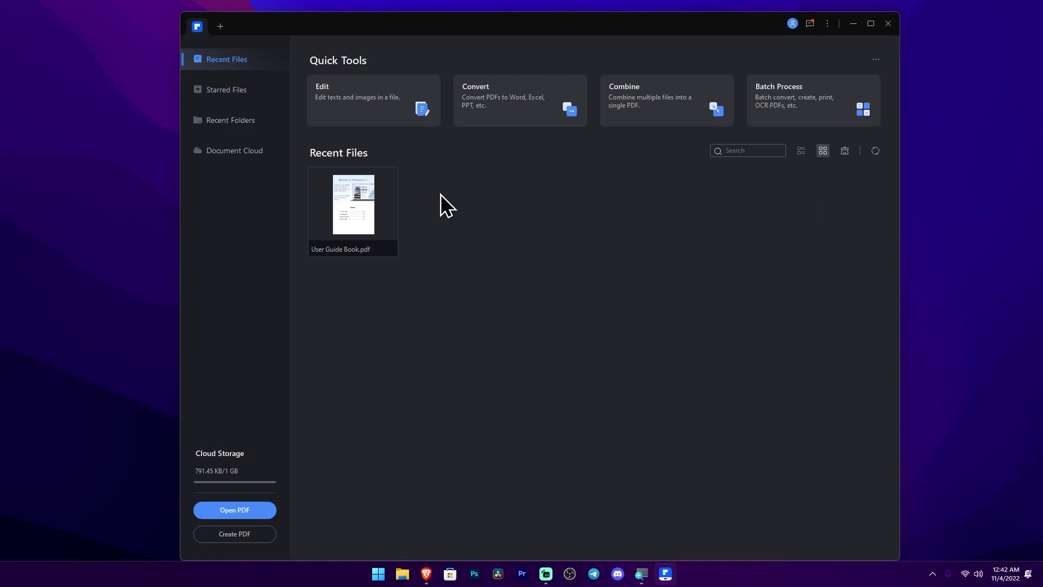
{"action": "left_click", "coordinate": [828, 24]}
{"action": "mouse_move", "coordinate": [781, 94]}
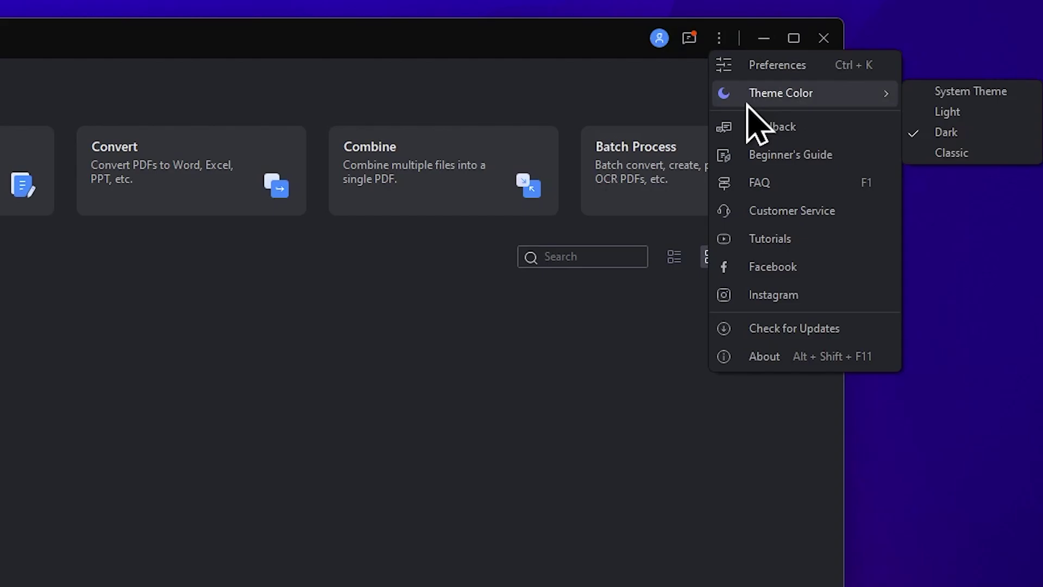
{"action": "left_click", "coordinate": [946, 112]}
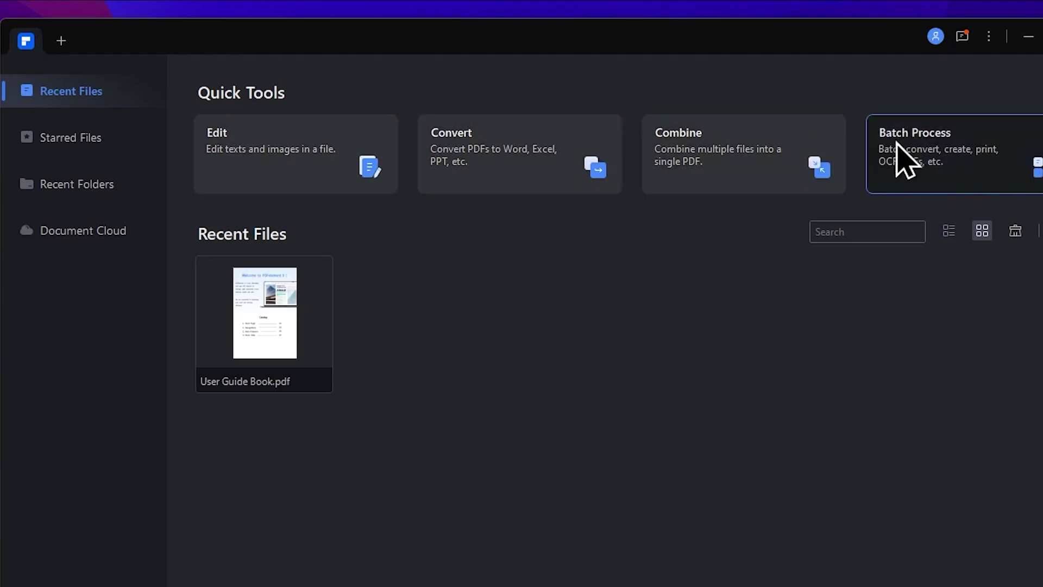
Step: Tick Template in Manage Tools and confirm so it joins the Quick Tools
{"action": "left_click", "coordinate": [1035, 81]}
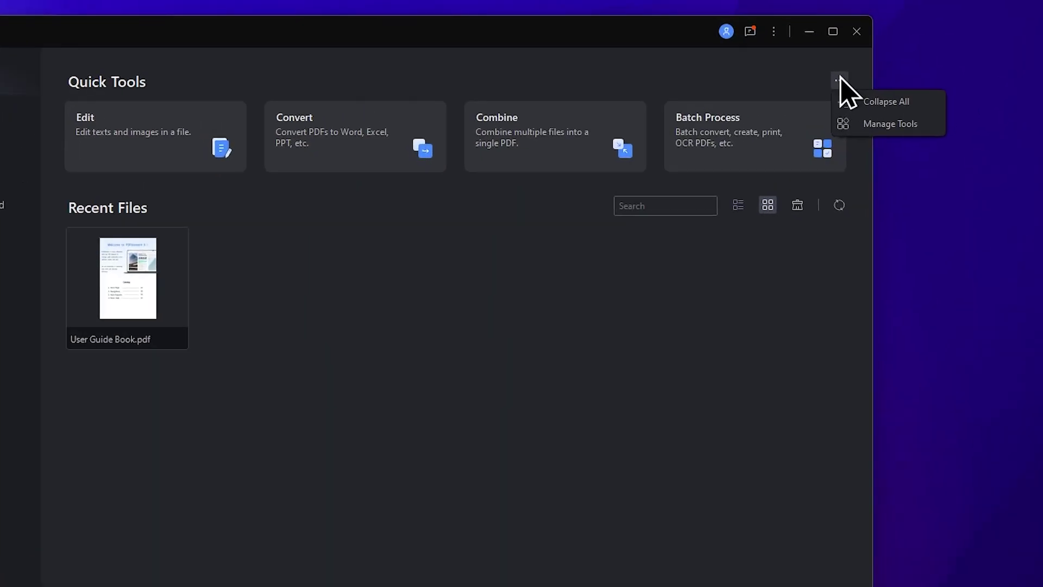
{"action": "left_click", "coordinate": [888, 123]}
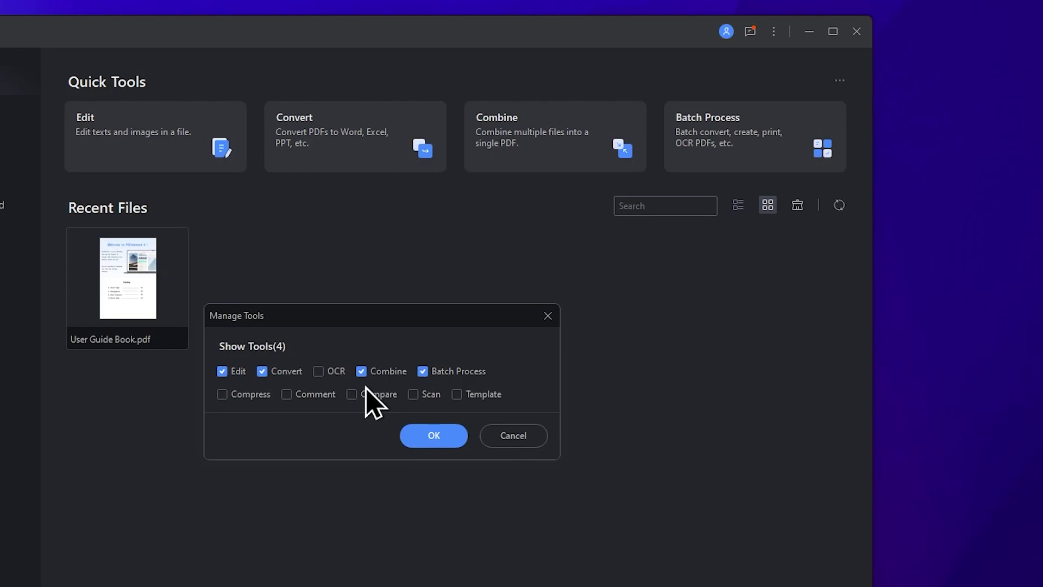
{"action": "left_click", "coordinate": [456, 395]}
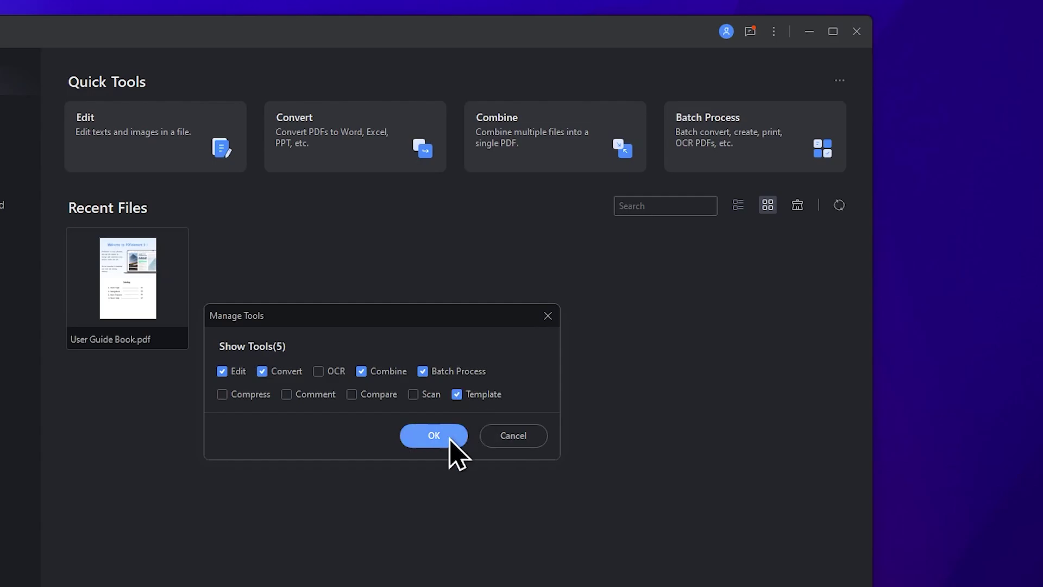
{"action": "left_click", "coordinate": [434, 435]}
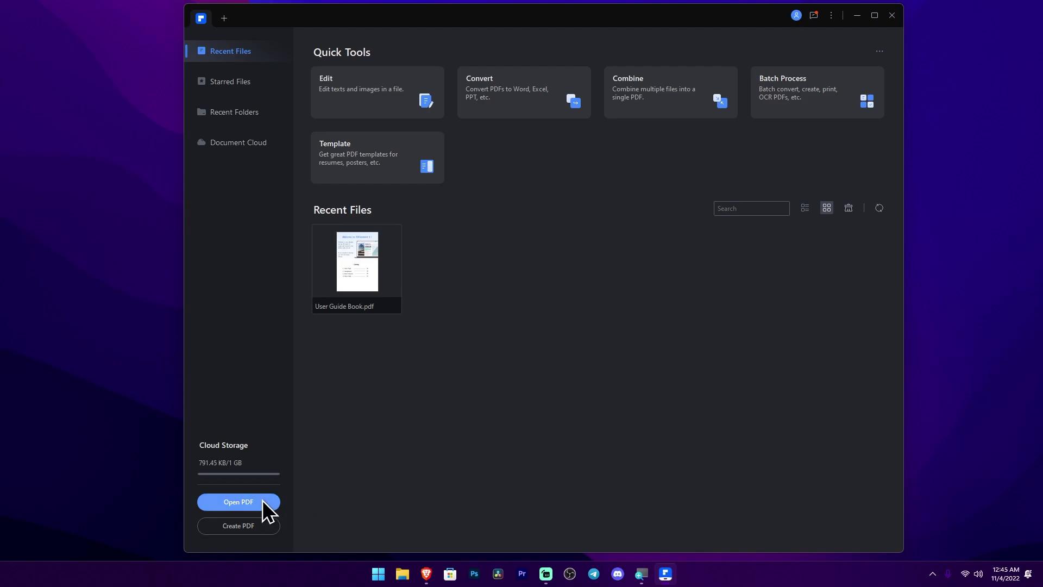
Step: Browse to the minimal resume PDF, then show the Create PDF options
{"action": "left_click", "coordinate": [238, 501]}
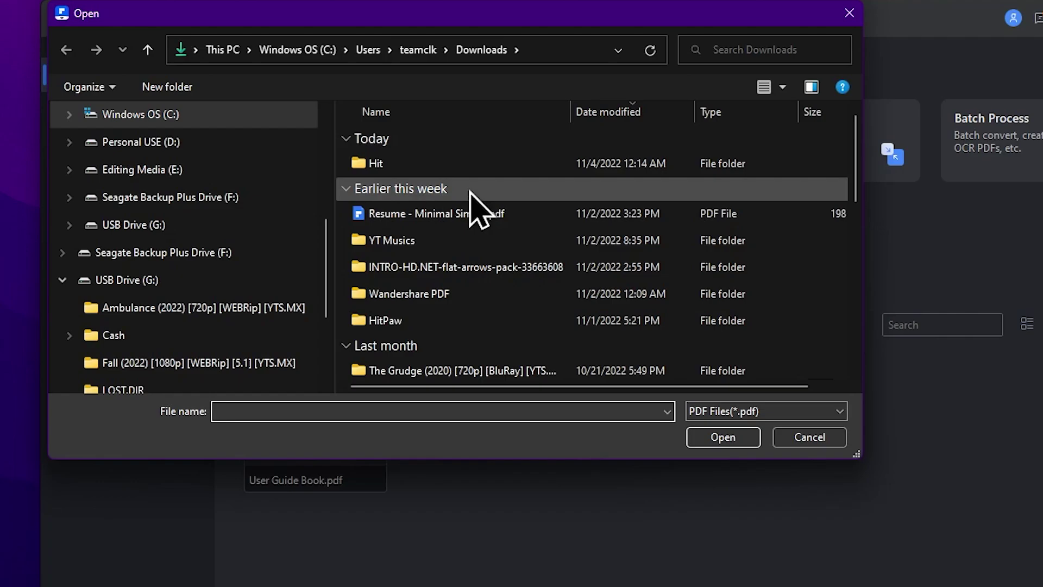
{"action": "left_click", "coordinate": [456, 213]}
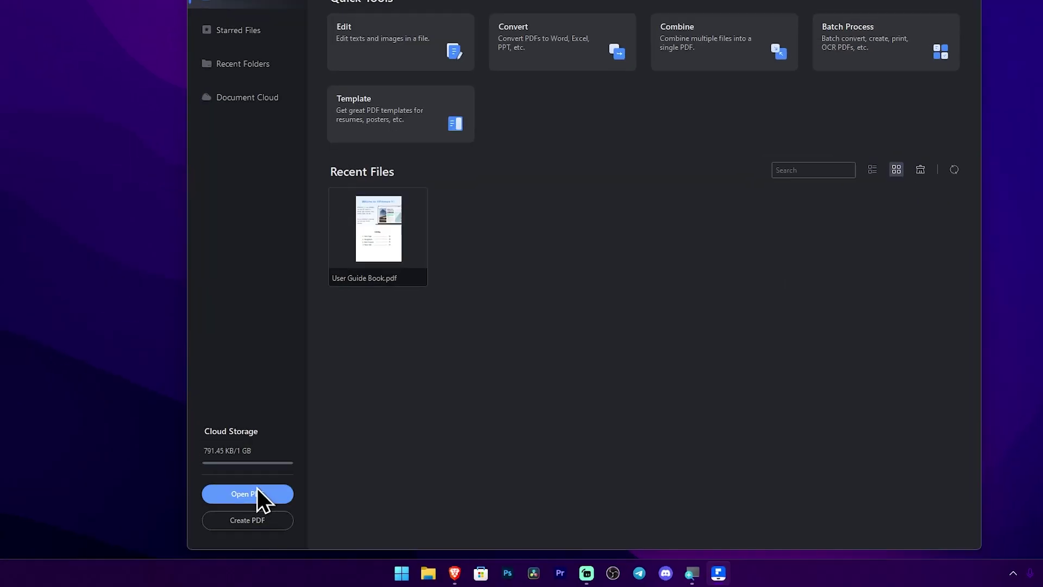
{"action": "left_click", "coordinate": [308, 521]}
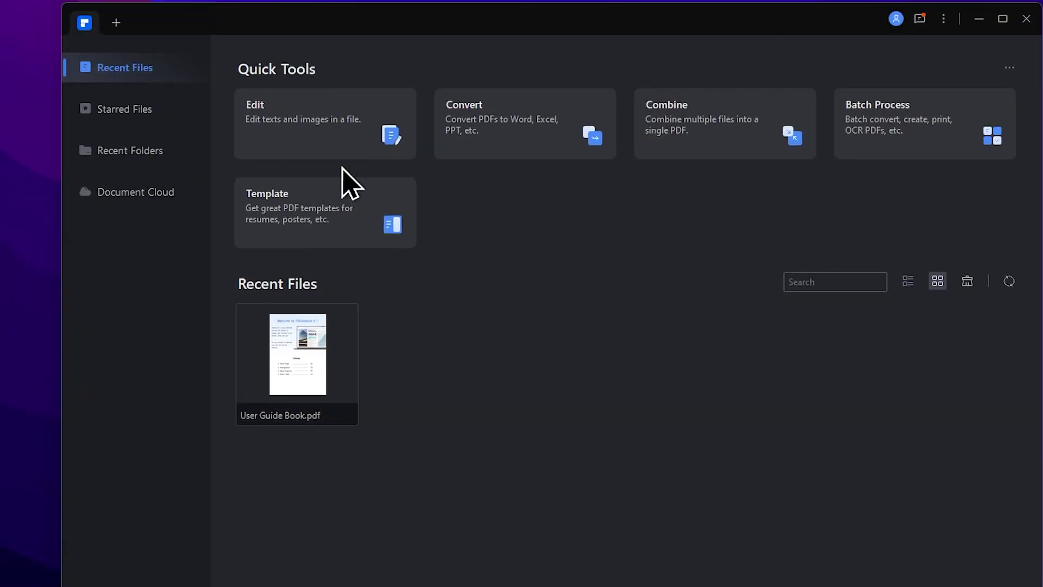
Step: In Template Mall, browse the Halloween and Business templates, then pick the Resume category
{"action": "left_click", "coordinate": [346, 240]}
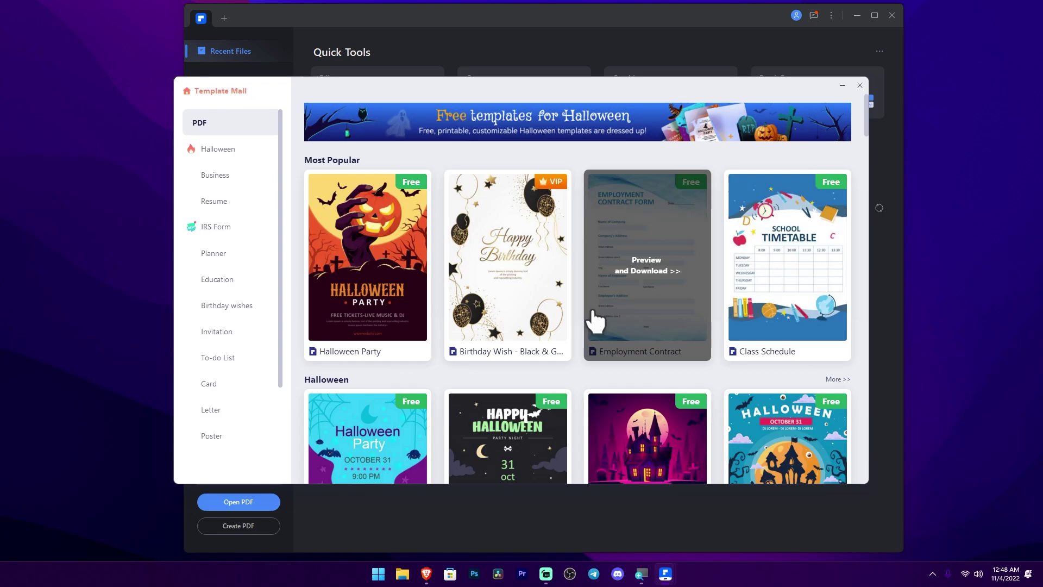
{"action": "scroll", "coordinate": [260, 192], "scroll_direction": "down", "scroll_amount": 2}
{"action": "scroll", "coordinate": [245, 244], "scroll_direction": "up", "scroll_amount": 2}
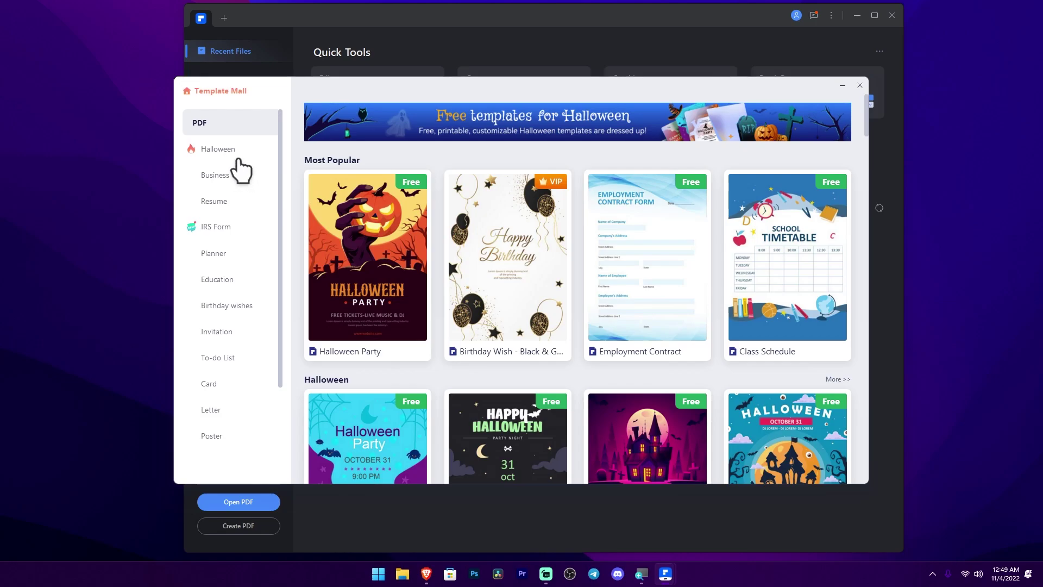
{"action": "left_click", "coordinate": [218, 149]}
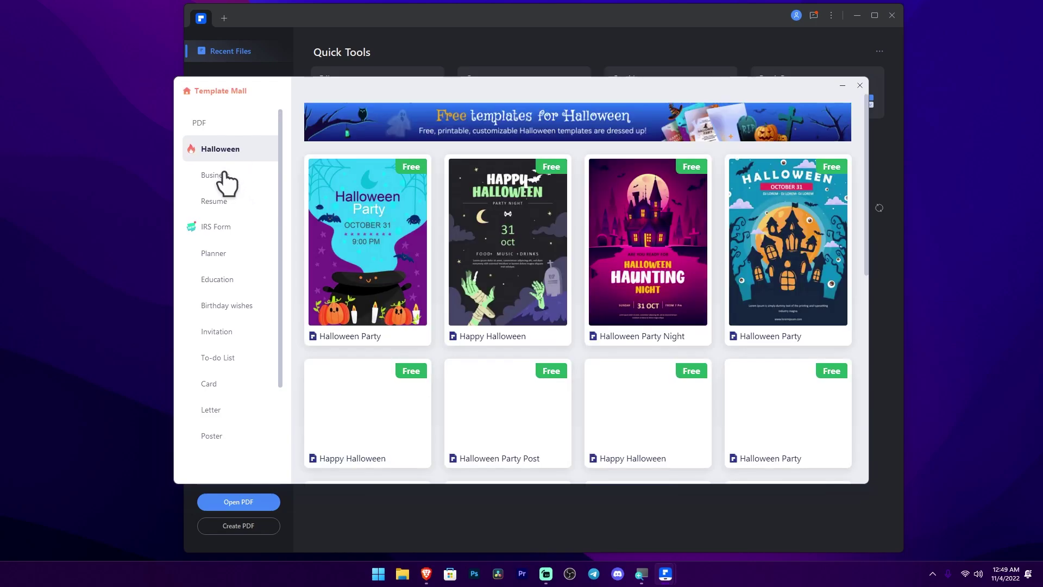
{"action": "left_click", "coordinate": [217, 175]}
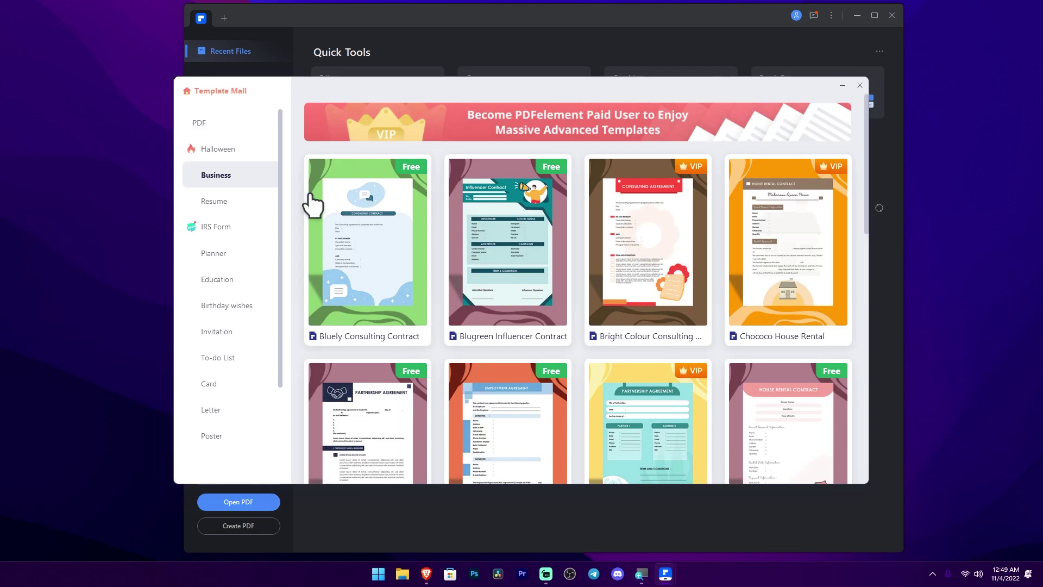
{"action": "scroll", "coordinate": [684, 310], "scroll_direction": "down", "scroll_amount": 3}
{"action": "scroll", "coordinate": [685, 312], "scroll_direction": "down", "scroll_amount": 3}
{"action": "scroll", "coordinate": [676, 334], "scroll_direction": "down", "scroll_amount": 3}
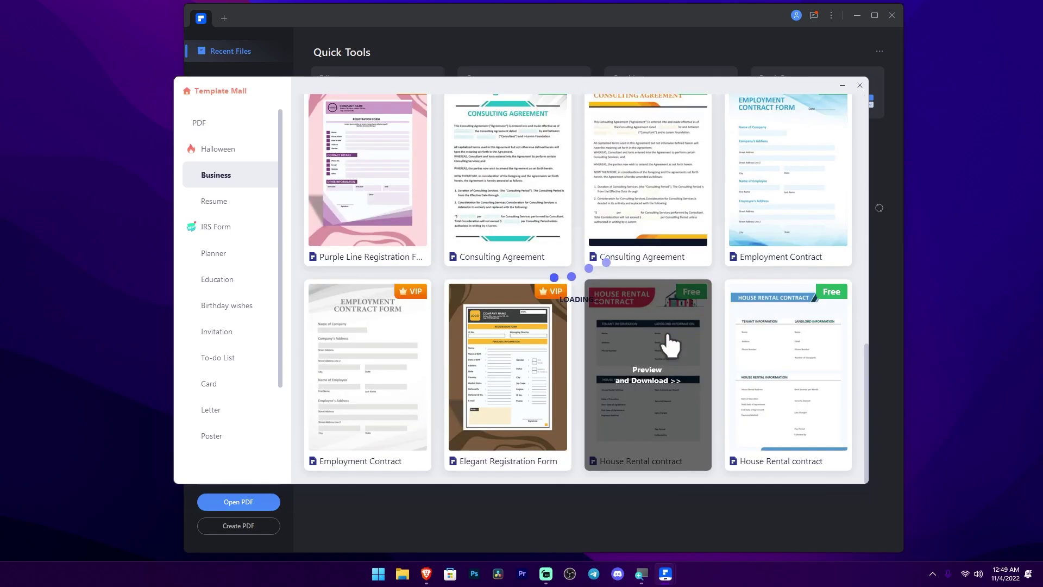
{"action": "scroll", "coordinate": [570, 326], "scroll_direction": "up", "scroll_amount": 3}
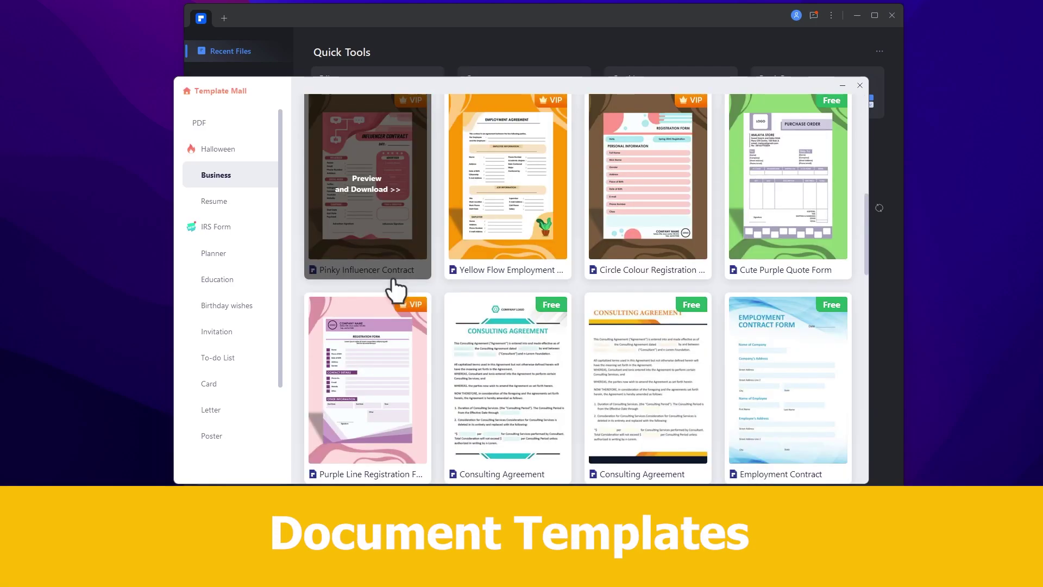
{"action": "scroll", "coordinate": [489, 310], "scroll_direction": "up", "scroll_amount": 3}
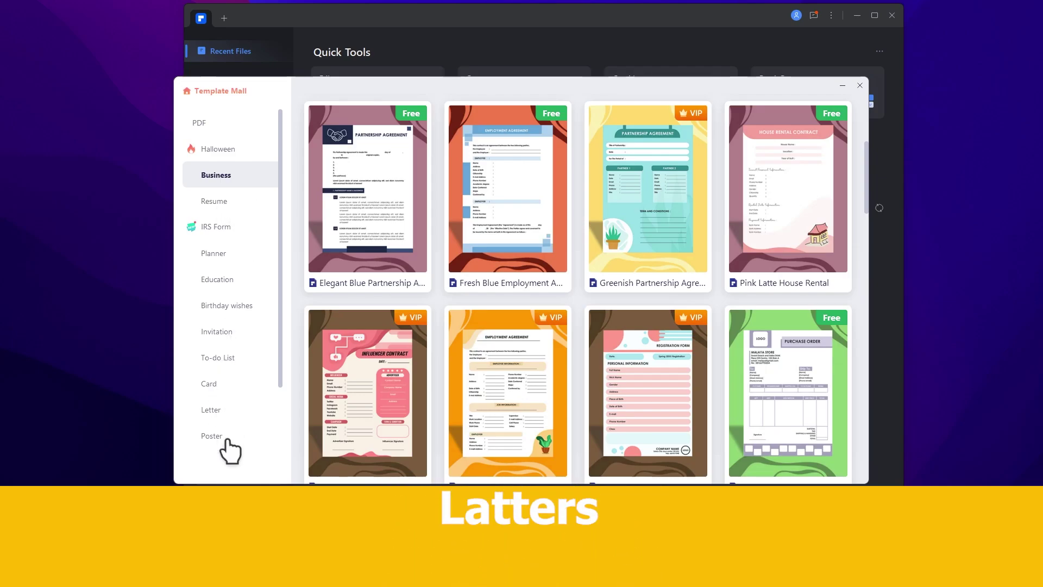
{"action": "scroll", "coordinate": [224, 417], "scroll_direction": "down", "scroll_amount": 3}
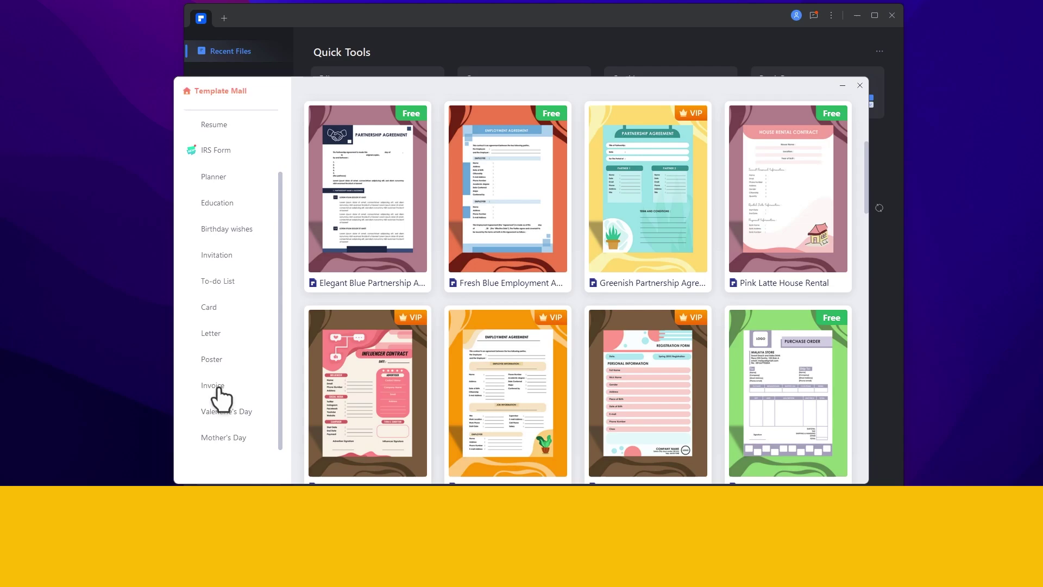
{"action": "scroll", "coordinate": [245, 400], "scroll_direction": "up", "scroll_amount": 3}
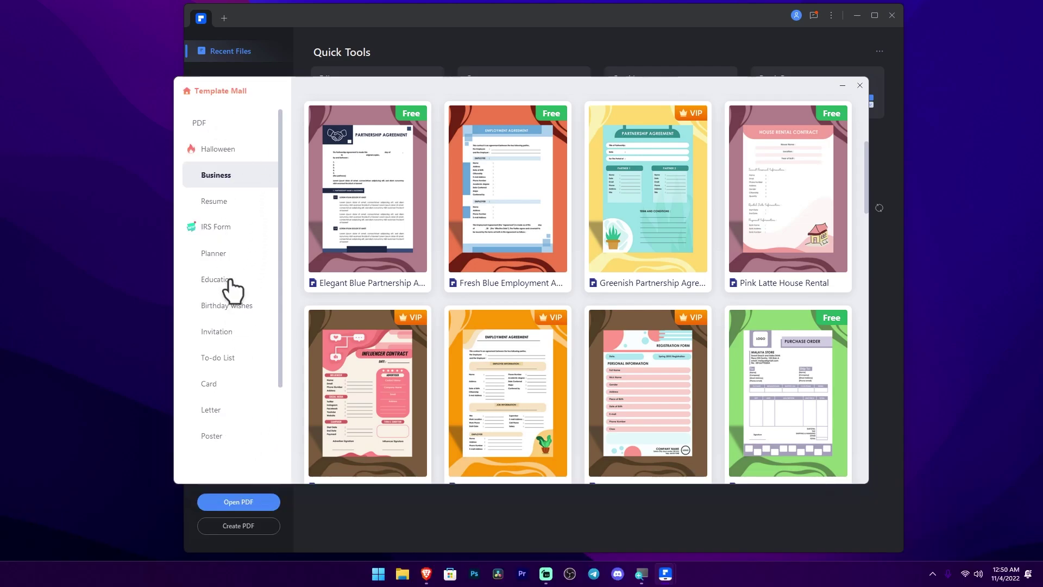
{"action": "left_click", "coordinate": [216, 175]}
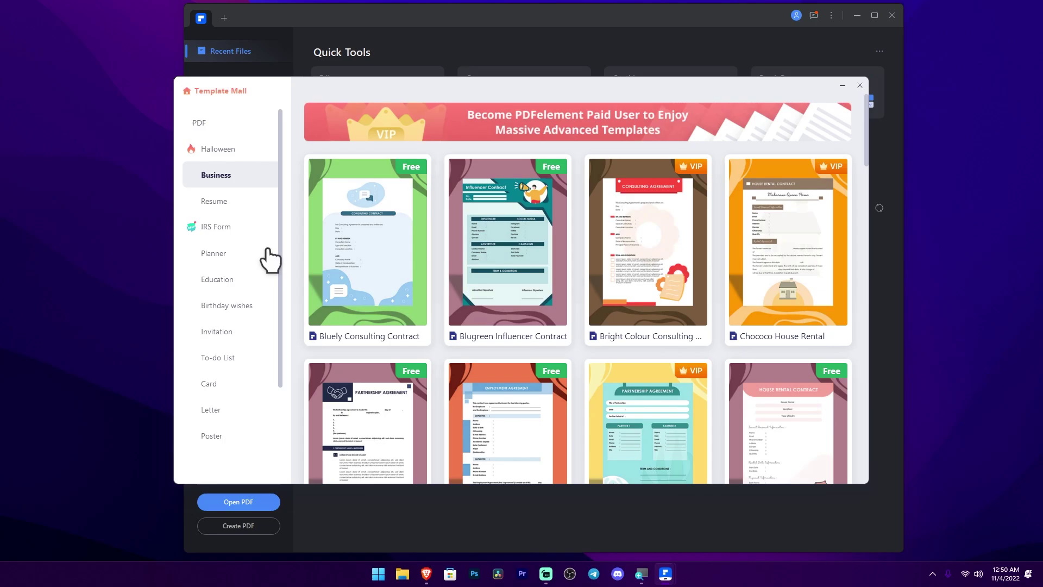
{"action": "scroll", "coordinate": [281, 256], "scroll_direction": "down", "scroll_amount": 2}
{"action": "scroll", "coordinate": [282, 257], "scroll_direction": "down", "scroll_amount": 2}
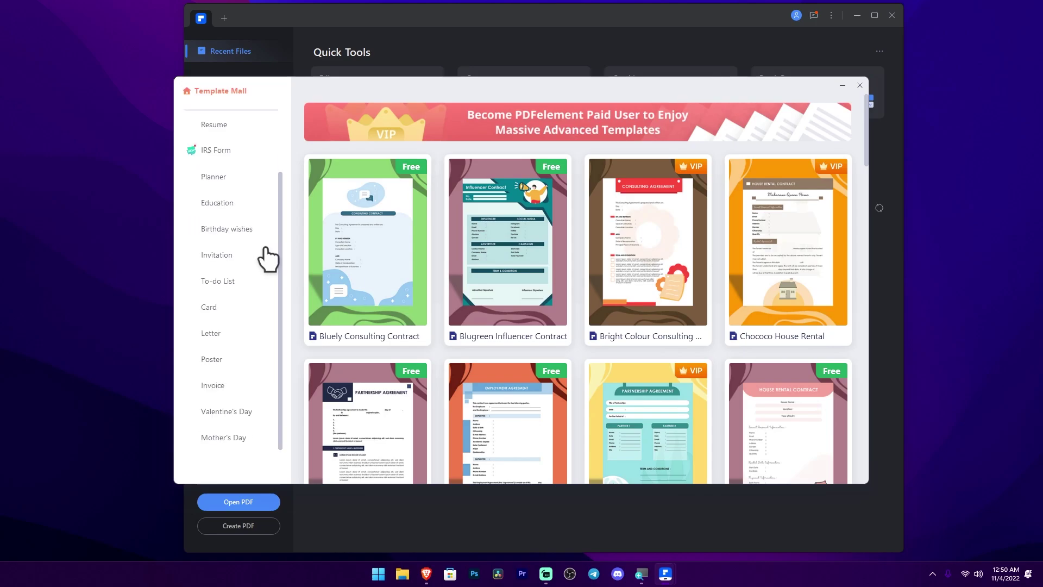
{"action": "scroll", "coordinate": [282, 256], "scroll_direction": "up", "scroll_amount": 4}
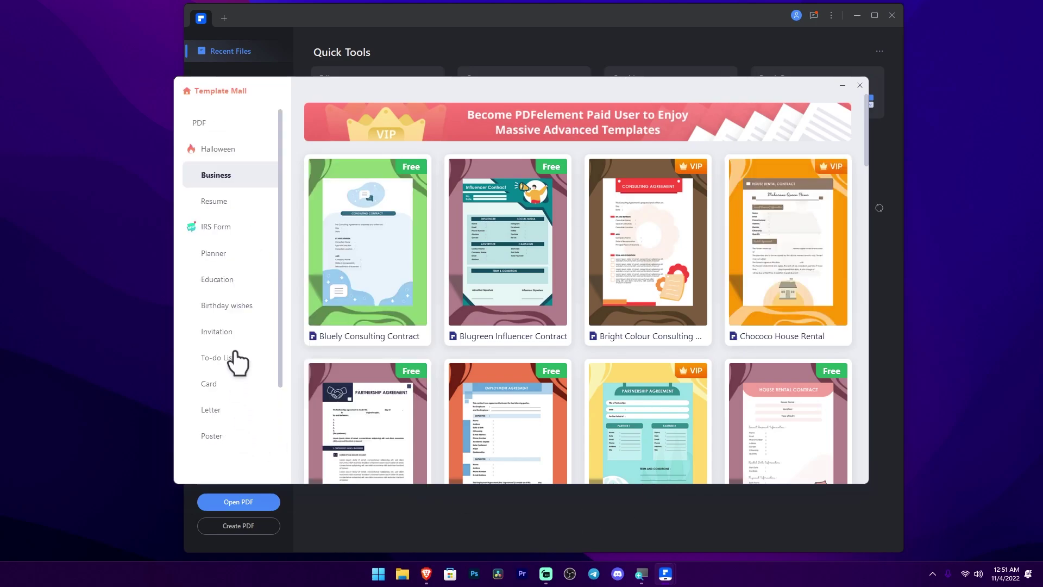
{"action": "left_click", "coordinate": [216, 201]}
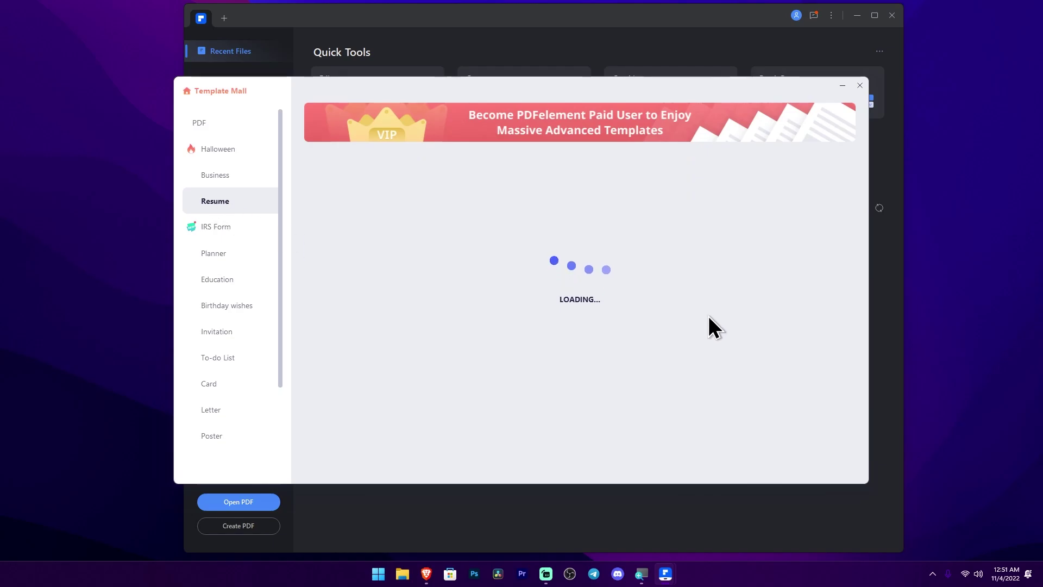
{"action": "scroll", "coordinate": [708, 326], "scroll_direction": "down", "scroll_amount": 3}
{"action": "scroll", "coordinate": [708, 326], "scroll_direction": "down", "scroll_amount": 2}
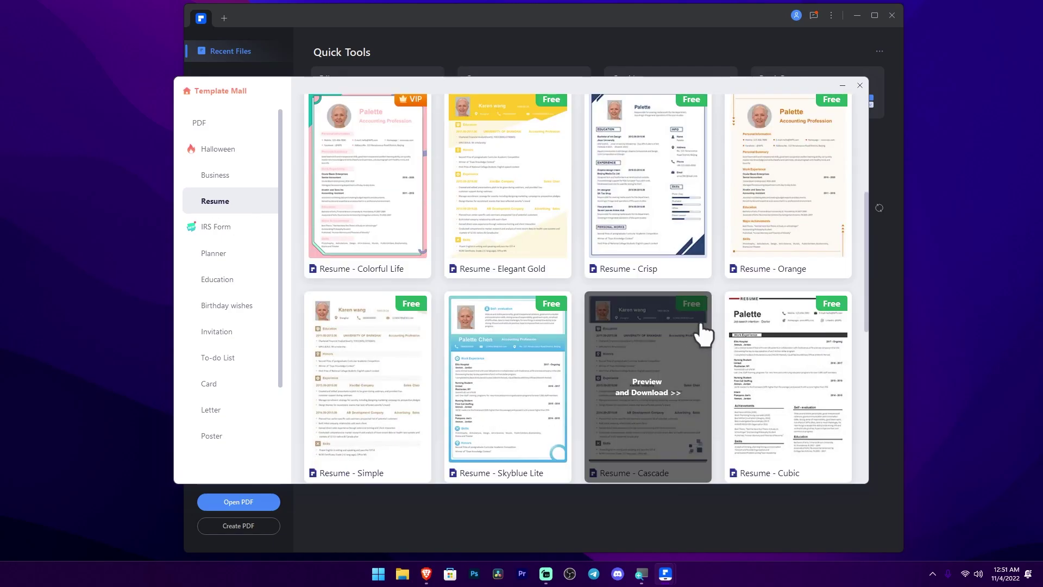
{"action": "scroll", "coordinate": [703, 334], "scroll_direction": "up", "scroll_amount": 5}
{"action": "scroll", "coordinate": [619, 268], "scroll_direction": "down", "scroll_amount": 3}
{"action": "scroll", "coordinate": [608, 281], "scroll_direction": "down", "scroll_amount": 3}
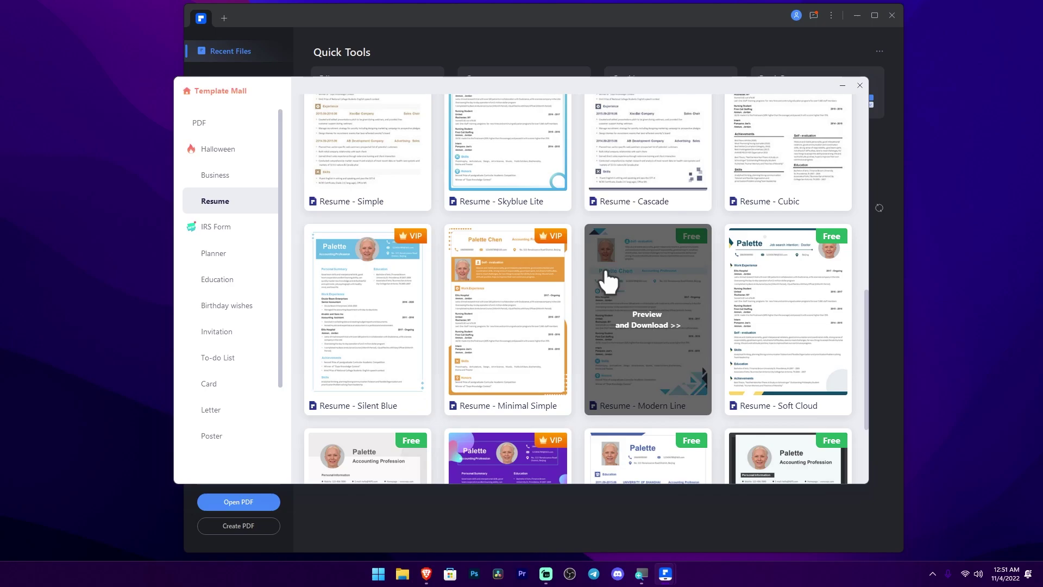
{"action": "scroll", "coordinate": [608, 280], "scroll_direction": "up", "scroll_amount": 3}
{"action": "scroll", "coordinate": [578, 285], "scroll_direction": "up", "scroll_amount": 2}
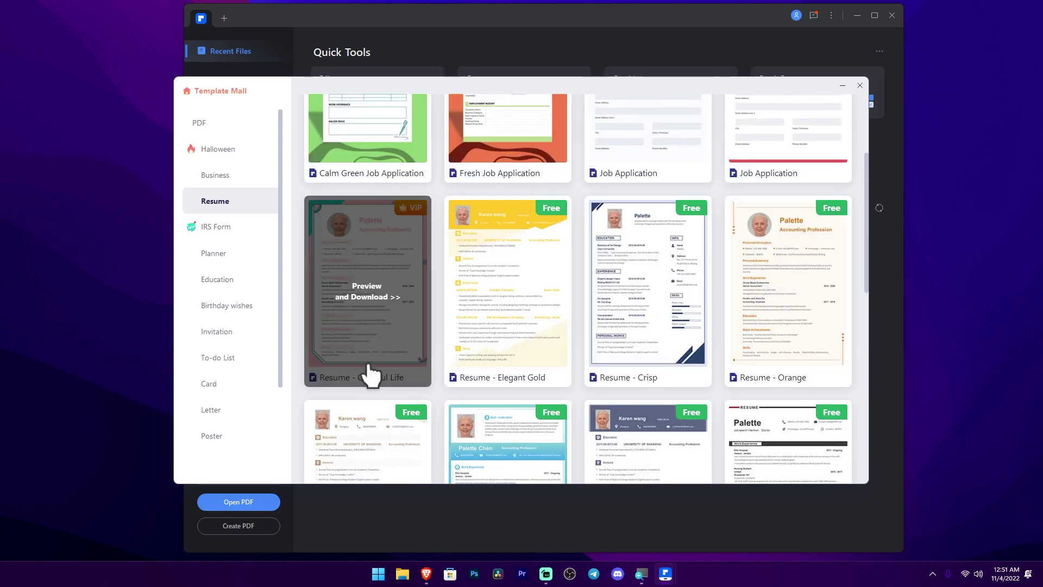
Step: Preview the Resume - Colorful Life template and open it for editing
{"action": "left_click", "coordinate": [385, 303]}
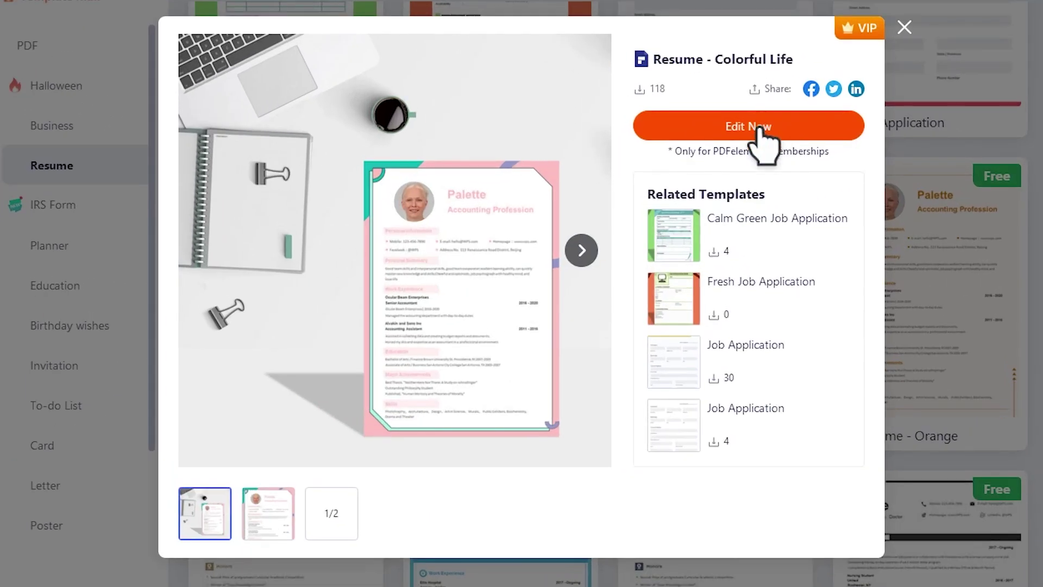
{"action": "left_click", "coordinate": [763, 131]}
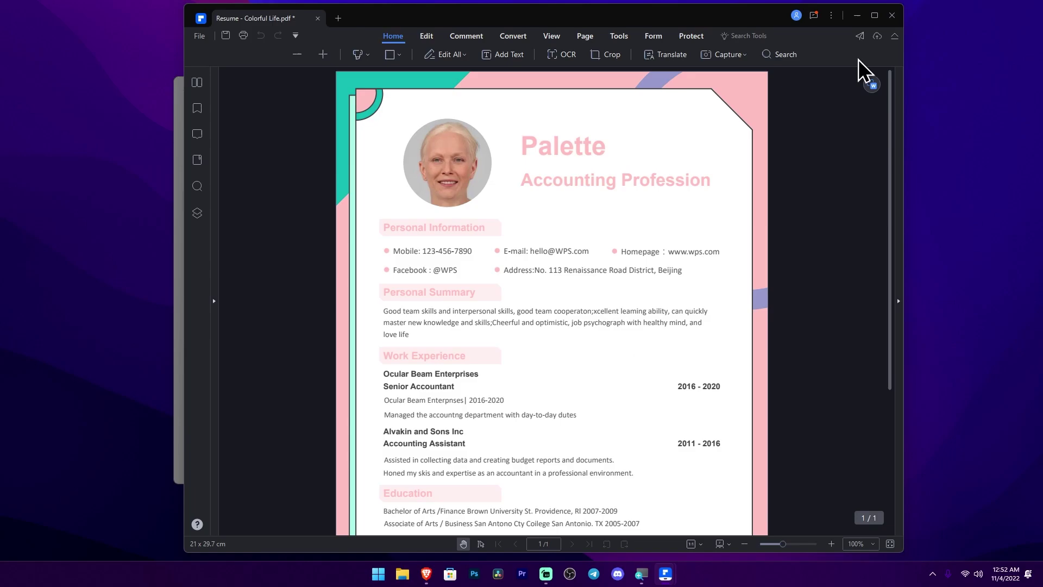
Step: Maximize the window, view the Edit tools, then switch to the Comment tools
{"action": "left_click", "coordinate": [874, 17]}
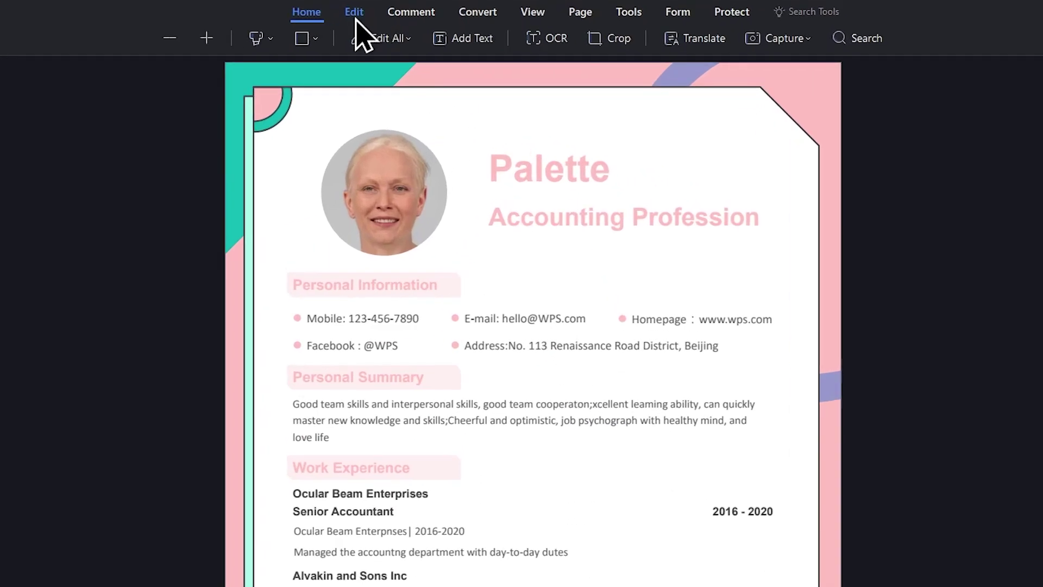
{"action": "left_click", "coordinate": [354, 15]}
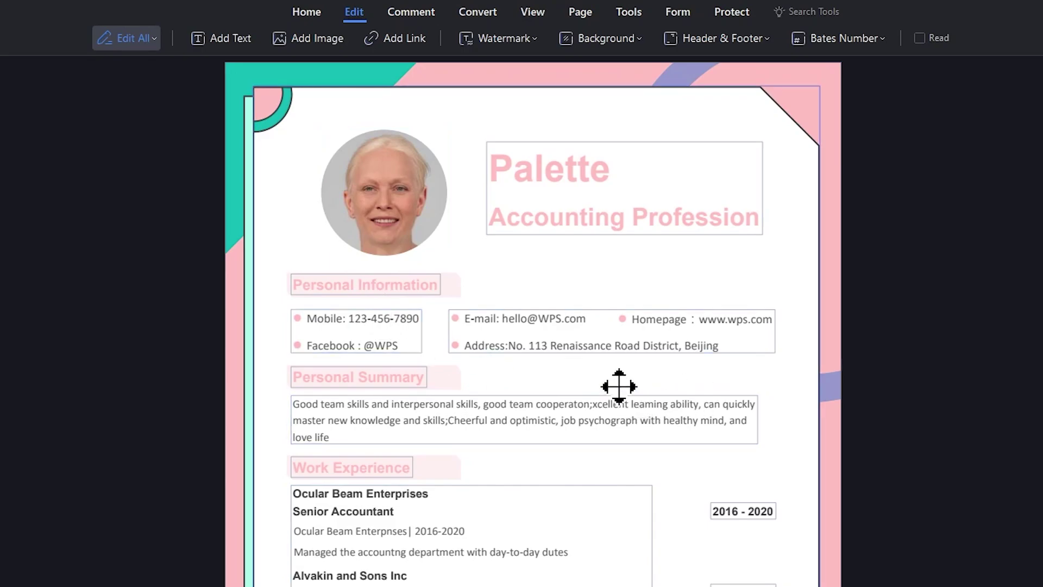
{"action": "scroll", "coordinate": [656, 373], "scroll_direction": "down", "scroll_amount": 1}
{"action": "scroll", "coordinate": [657, 373], "scroll_direction": "up", "scroll_amount": 1}
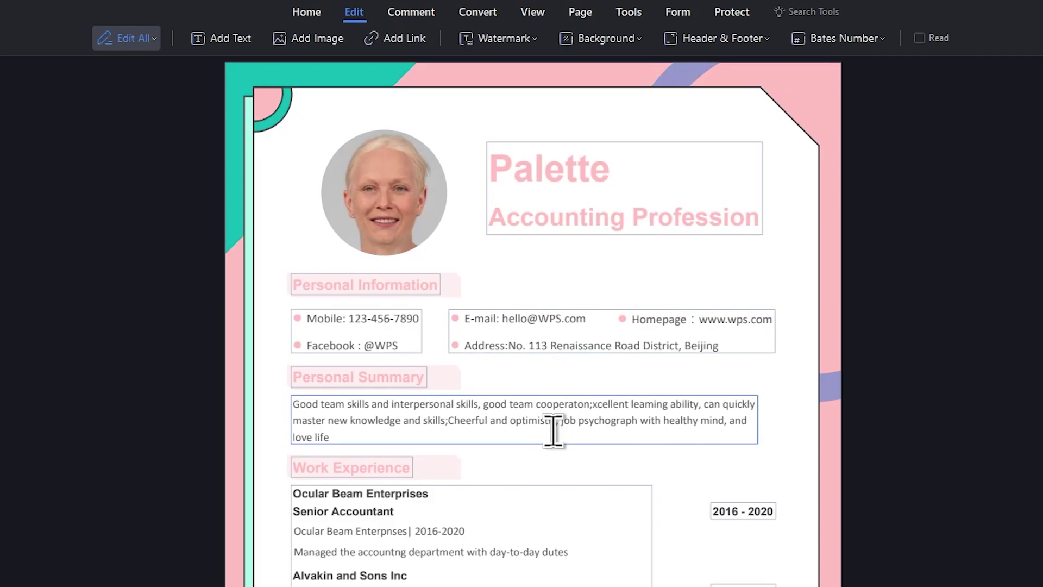
{"action": "left_click", "coordinate": [411, 12]}
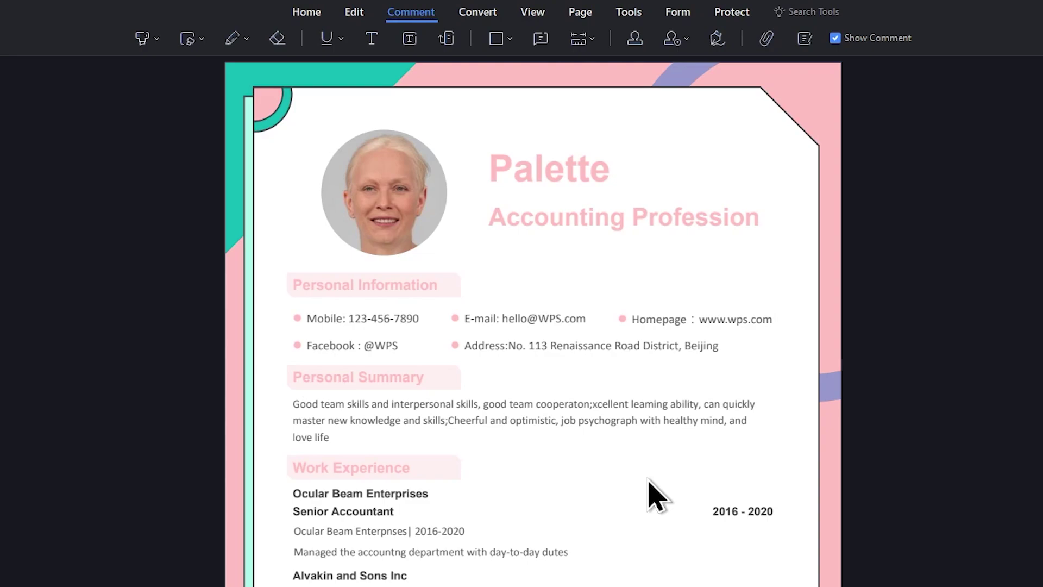
Step: Show the Convert tab's conversion options for the resume
{"action": "left_click", "coordinate": [478, 12]}
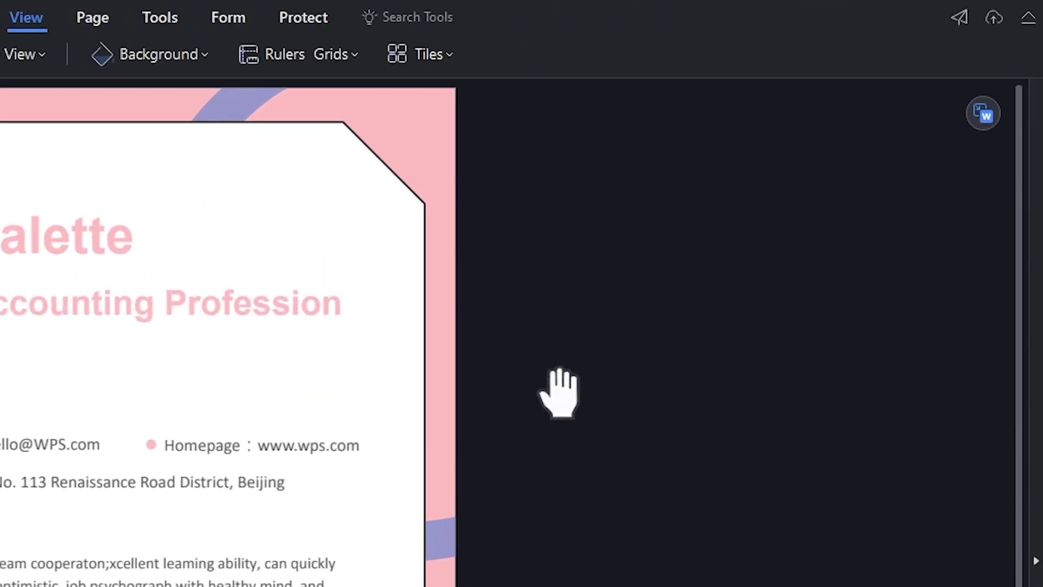
Step: Save the resume as Resume - Colorful Life.pdf and upload it to Document Cloud
{"action": "left_click", "coordinate": [994, 17]}
{"action": "left_click", "coordinate": [538, 310]}
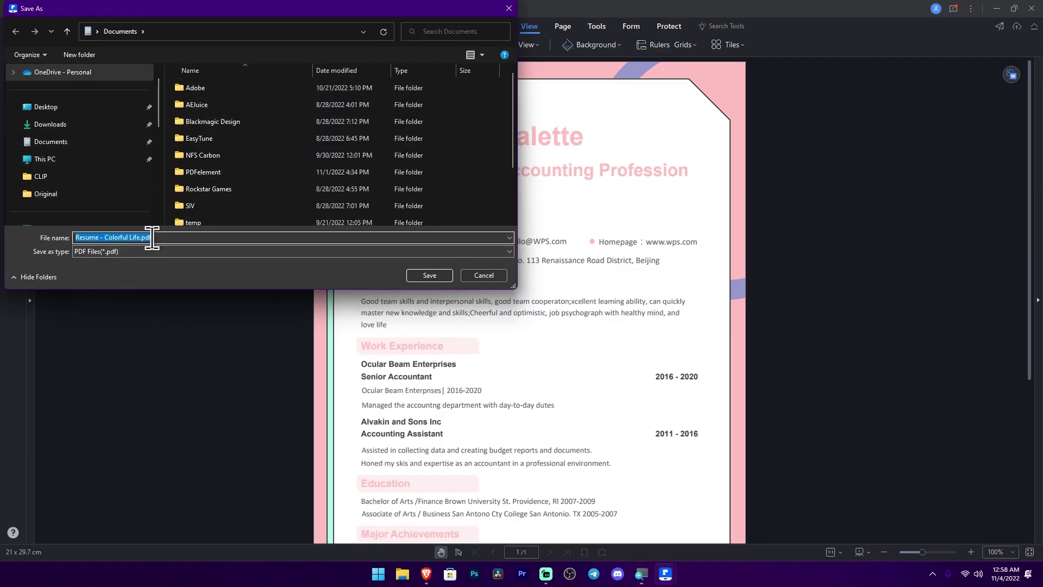
{"action": "left_click", "coordinate": [430, 276]}
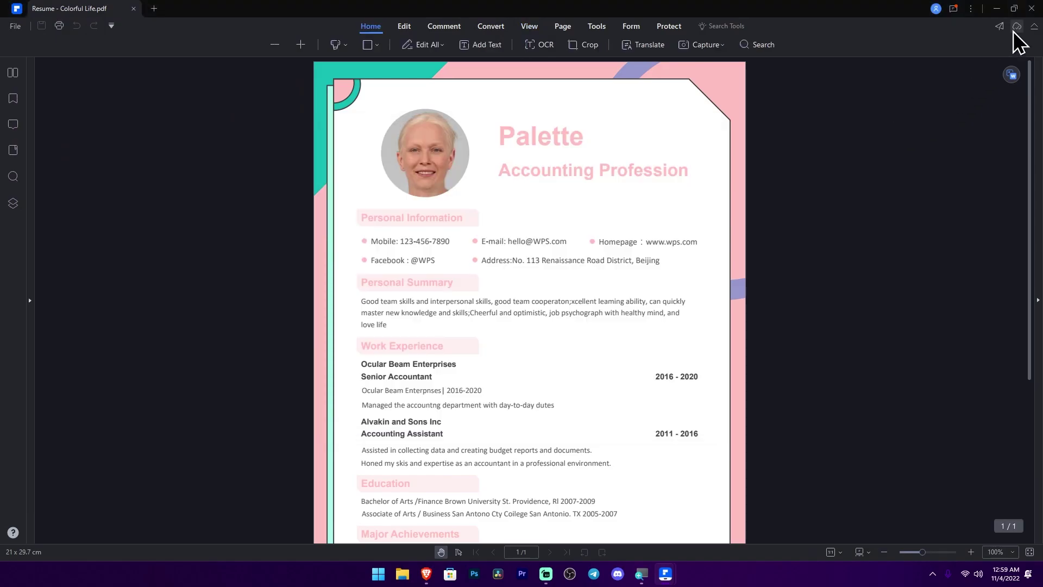
{"action": "left_click", "coordinate": [15, 26]}
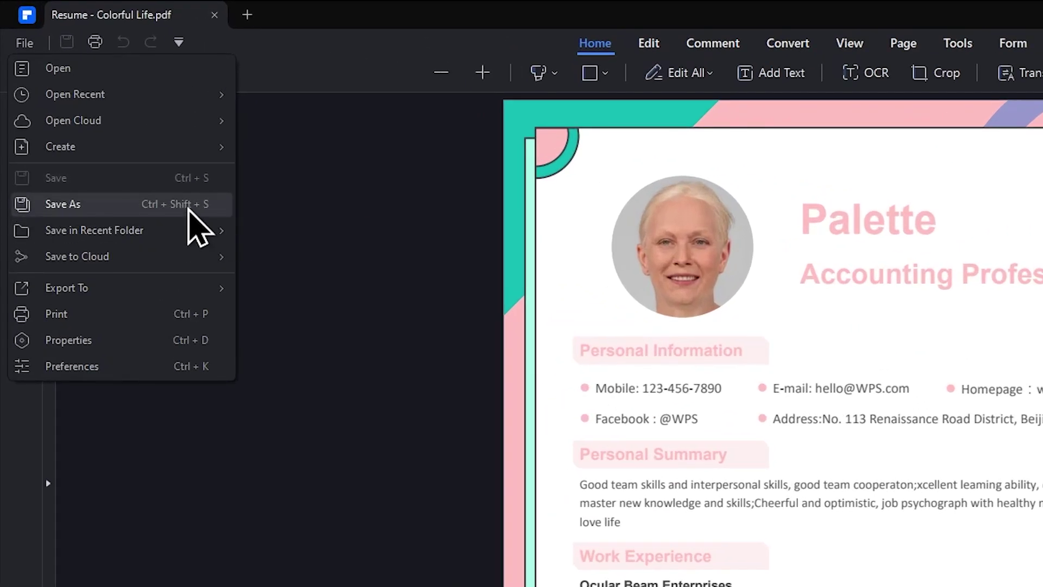
Step: Generate a view-only Document Cloud share link for the resume and copy it
{"action": "left_click", "coordinate": [383, 370]}
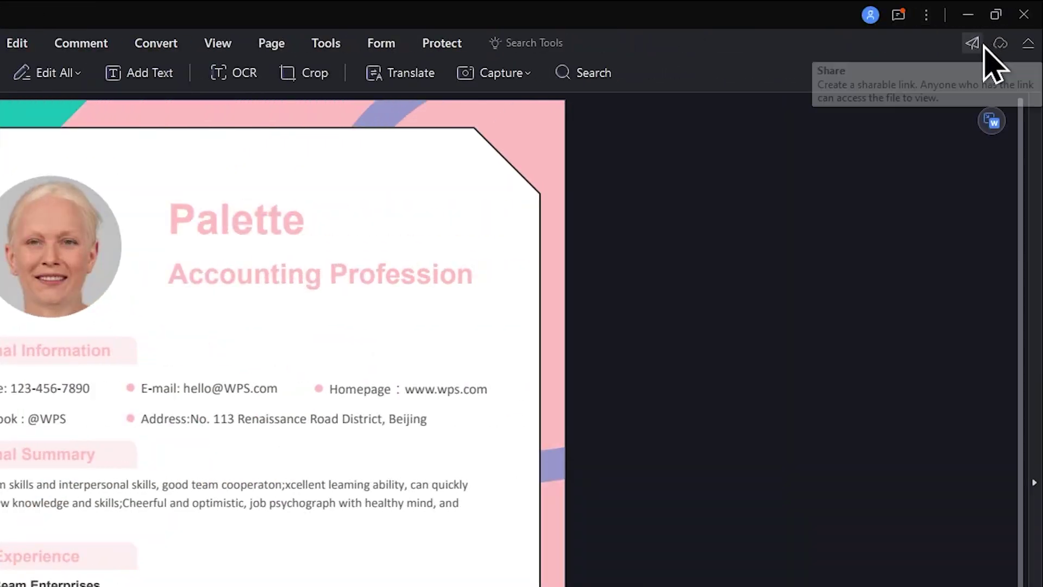
{"action": "left_click", "coordinate": [974, 44]}
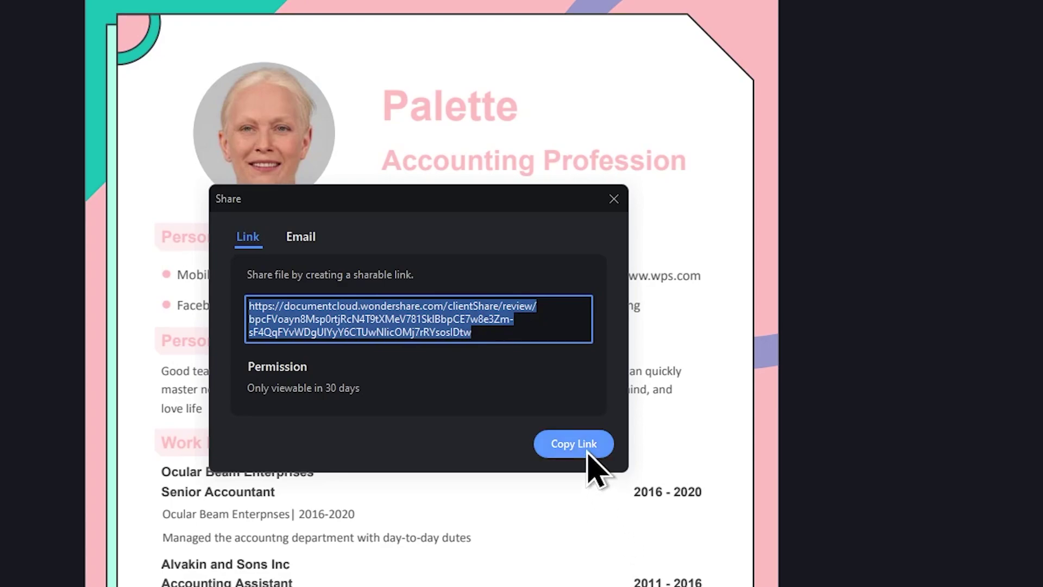
{"action": "left_click", "coordinate": [573, 443]}
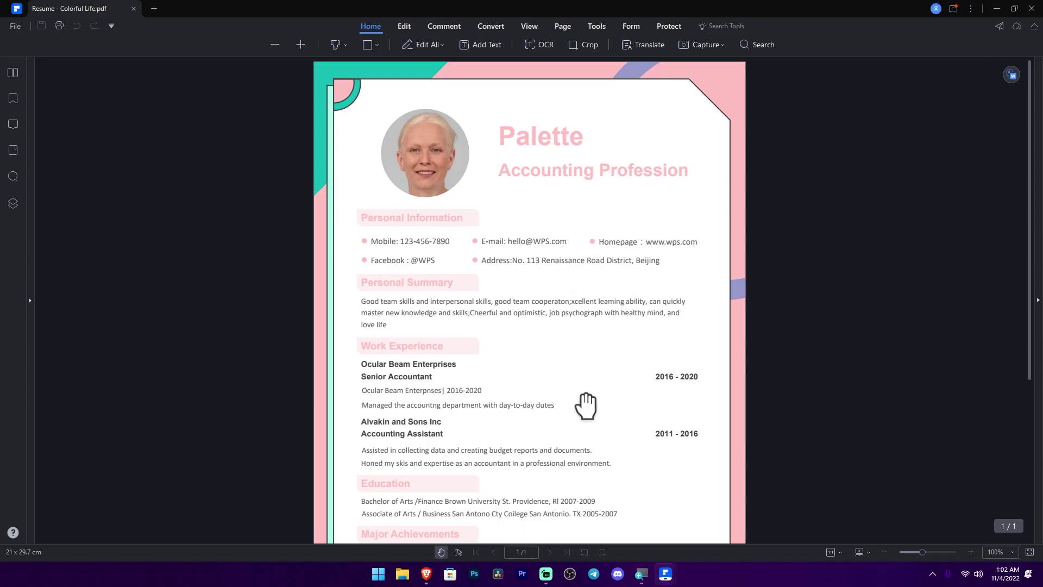
Step: Switch to the PDFelement website in Brave and go to the pricing plans page
{"action": "left_click", "coordinate": [426, 574]}
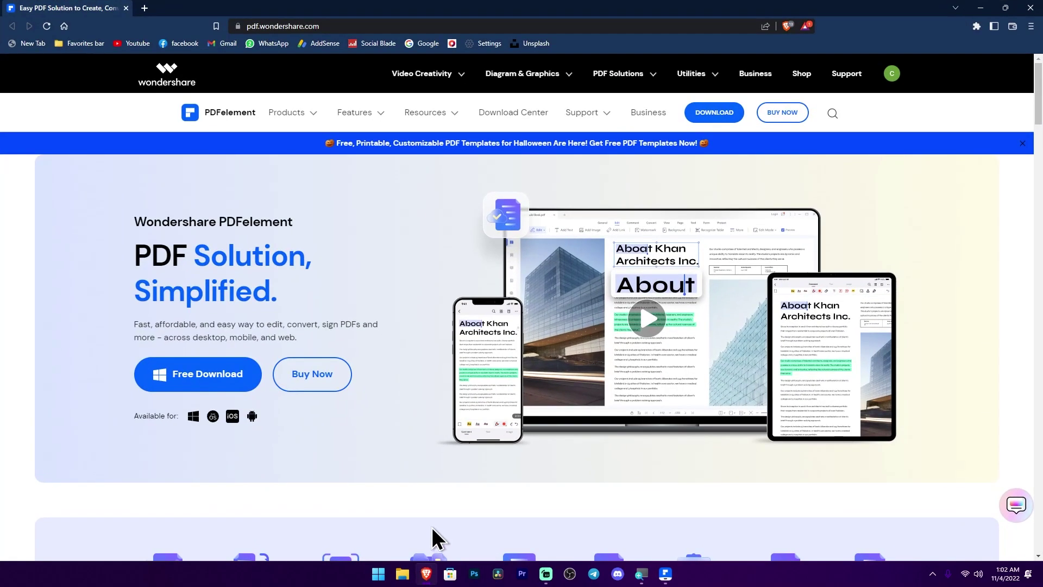
{"action": "left_click", "coordinate": [311, 373]}
{"action": "scroll", "coordinate": [782, 480], "scroll_direction": "down", "scroll_amount": 1}
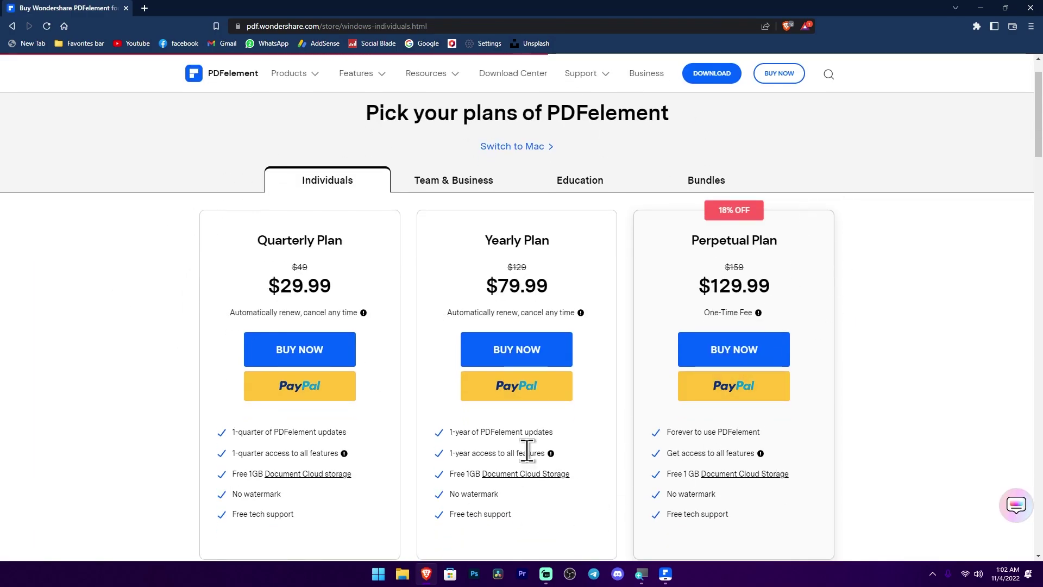
{"action": "scroll", "coordinate": [742, 351], "scroll_direction": "down", "scroll_amount": 1}
{"action": "scroll", "coordinate": [799, 326], "scroll_direction": "down", "scroll_amount": 1}
{"action": "scroll", "coordinate": [850, 360], "scroll_direction": "down", "scroll_amount": 2}
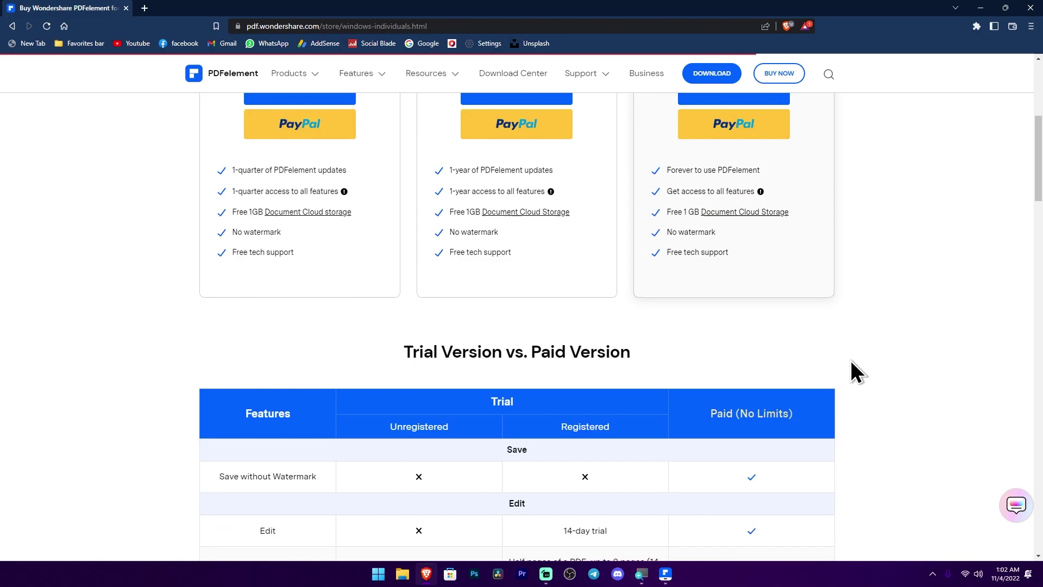
{"action": "scroll", "coordinate": [849, 359], "scroll_direction": "down", "scroll_amount": 1}
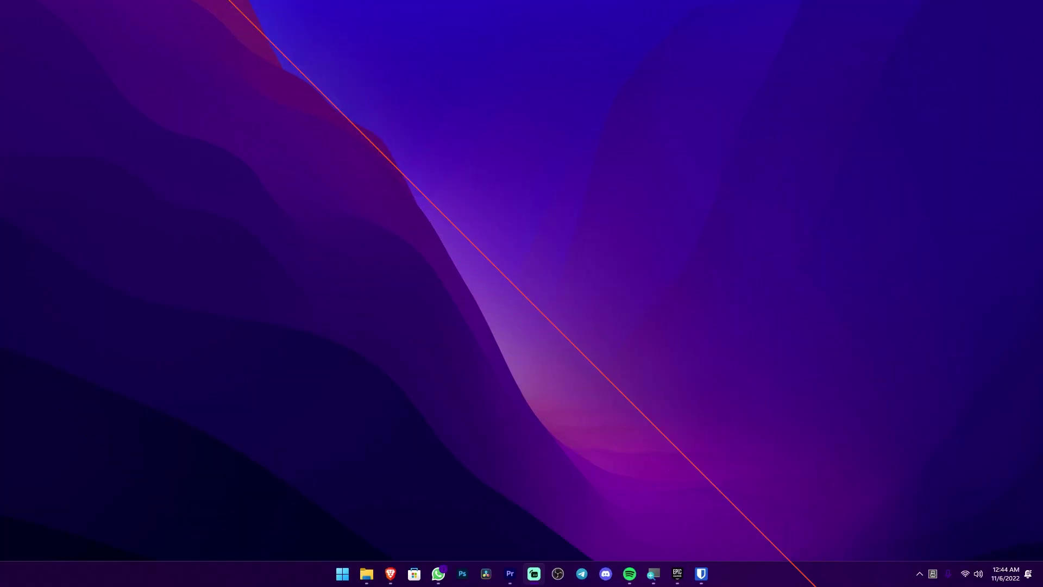